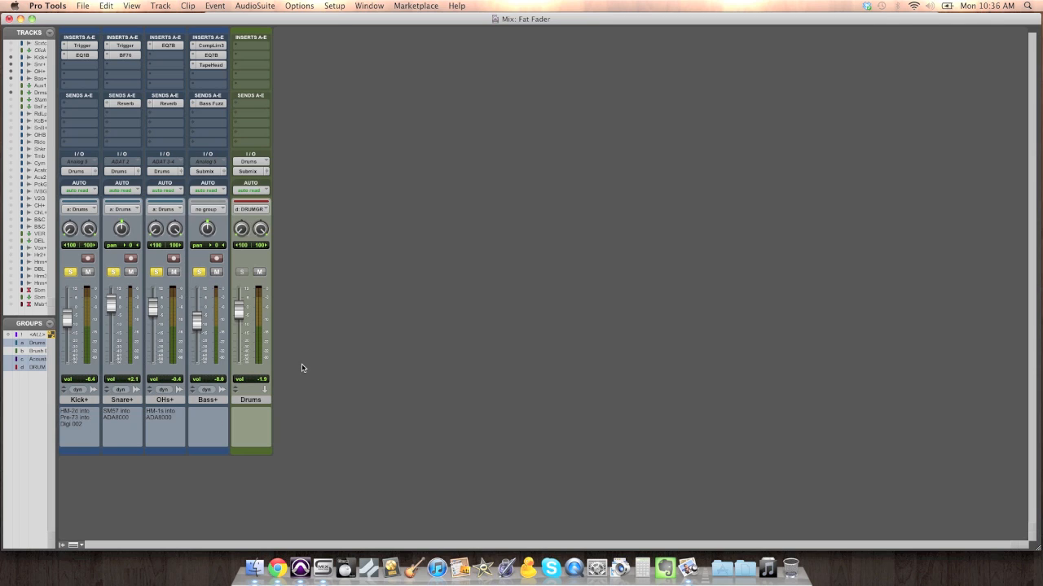
Create one new mono Aux Input track and name it FAT.
{"action": "key", "text": "space"}
{"action": "key", "text": "super+shift+n"}
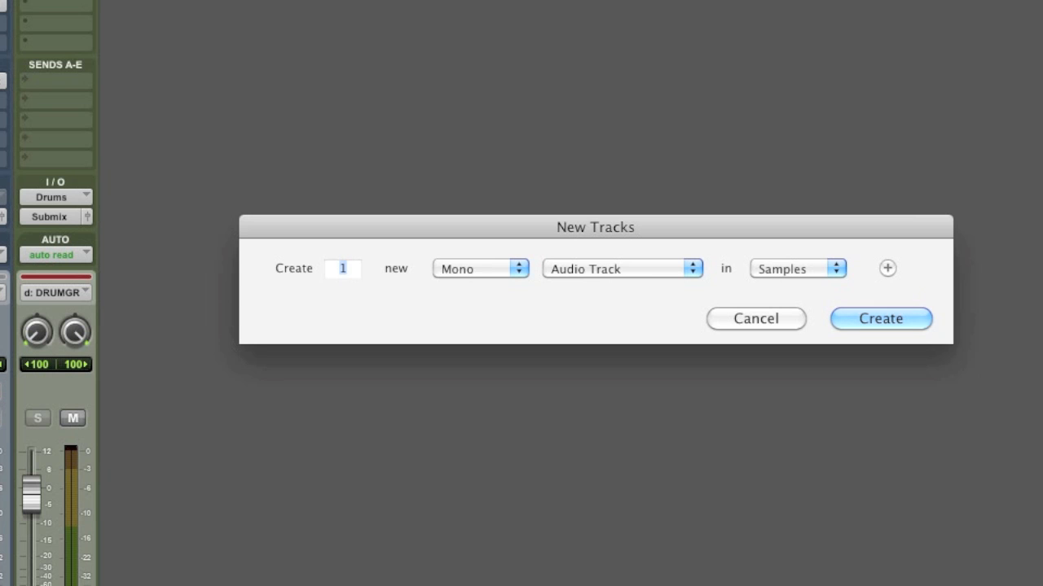
{"action": "key", "text": "super+Down"}
{"action": "key", "text": "Return"}
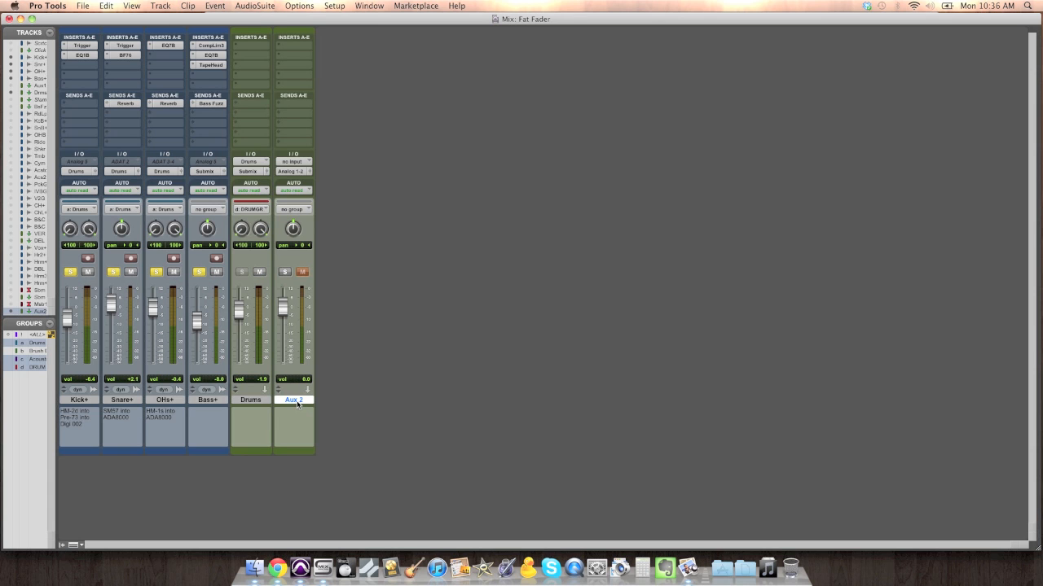
{"action": "double_click", "coordinate": [295, 400]}
{"action": "type", "text": "FAT"}
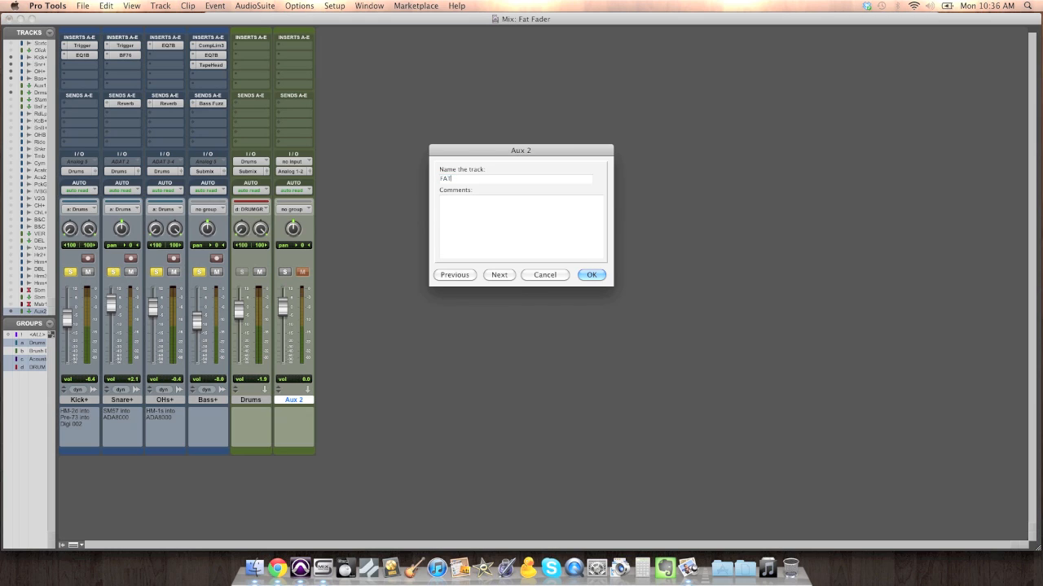
{"action": "key", "text": "Return"}
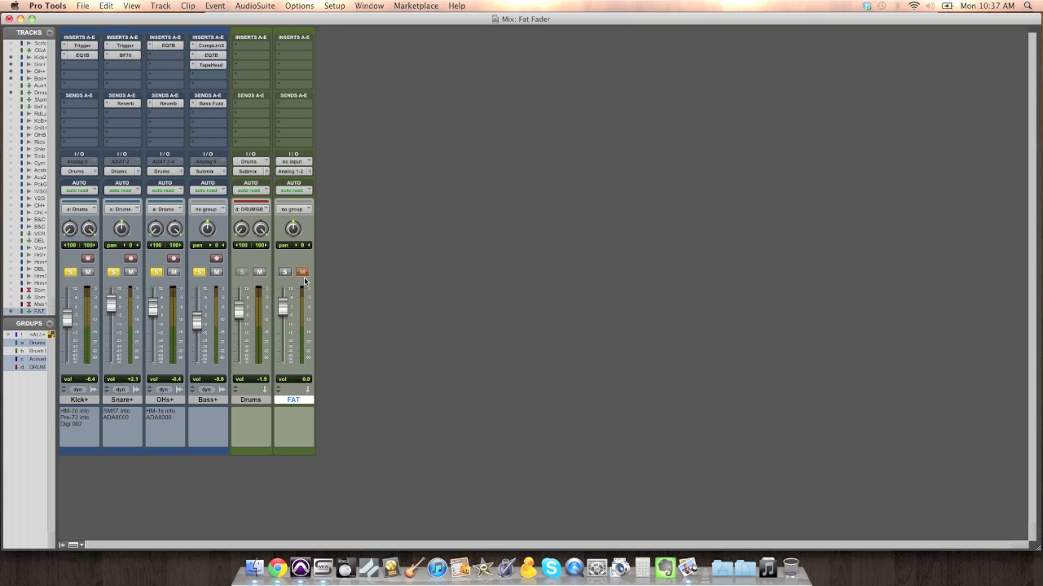
Route the FAT track's output to the Submix (Stereo) track.
{"action": "left_click", "coordinate": [295, 175]}
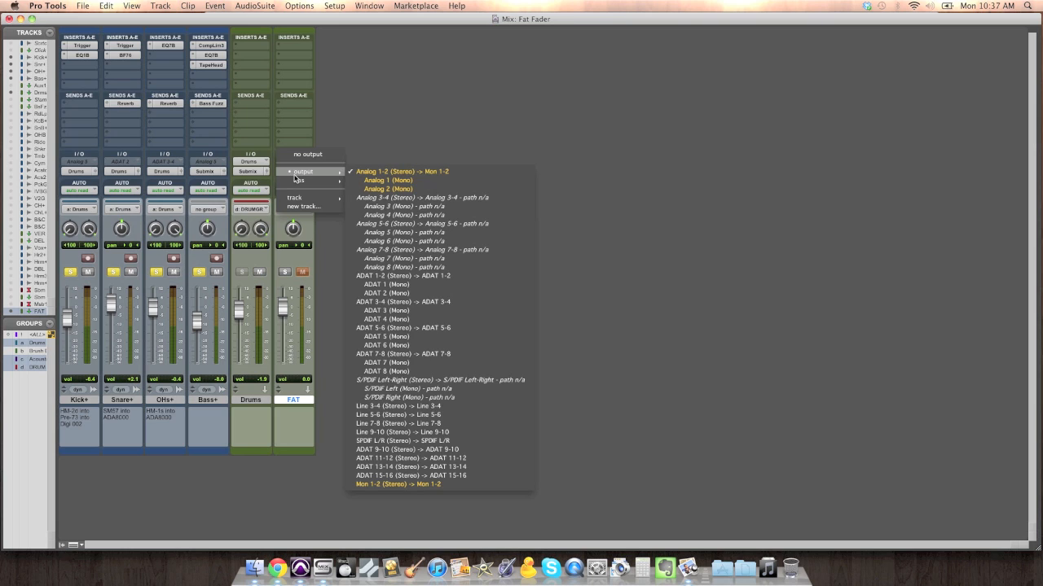
{"action": "mouse_move", "coordinate": [300, 203]}
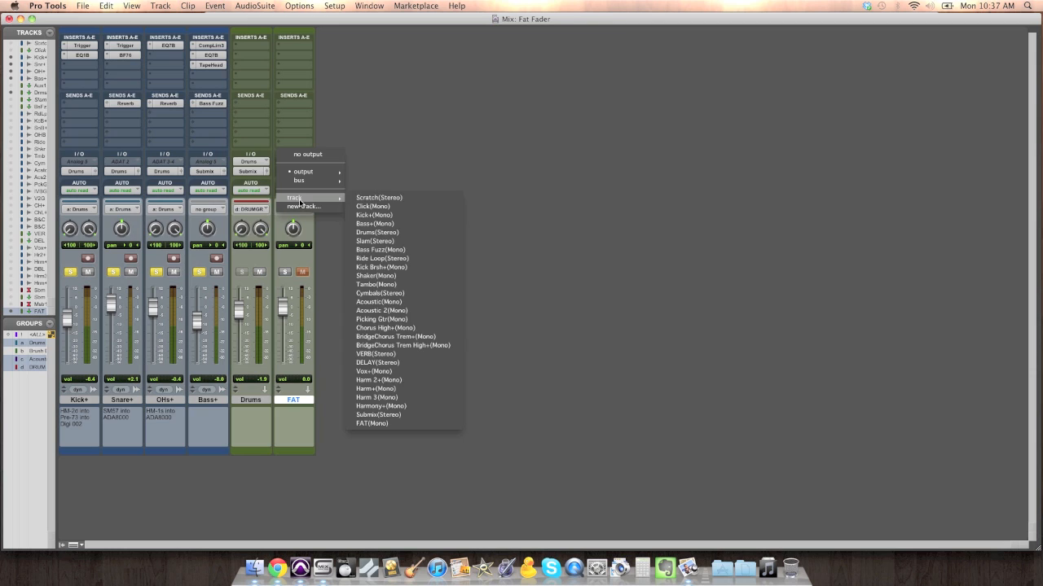
{"action": "left_click", "coordinate": [380, 414]}
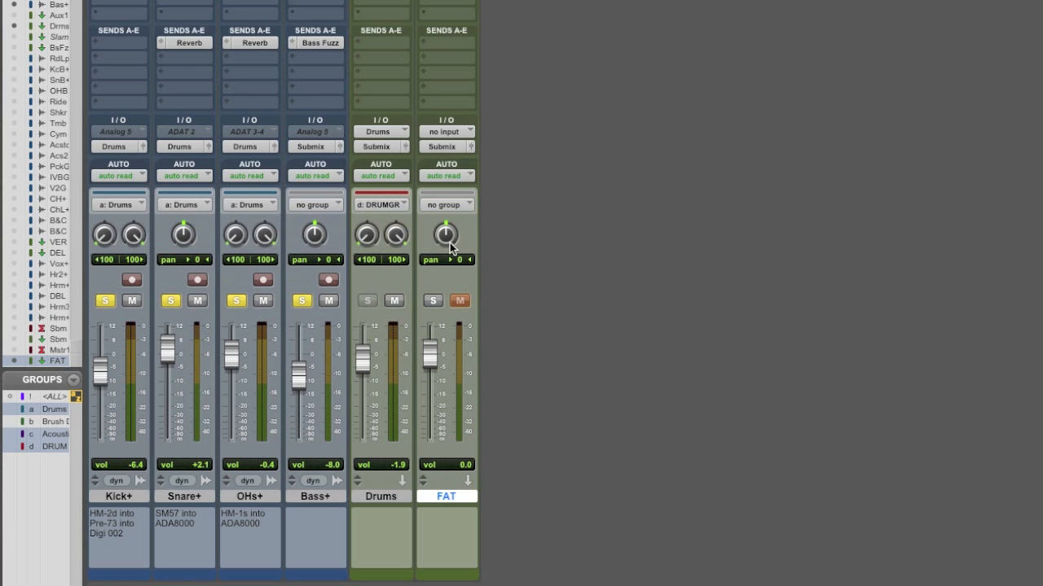
Add a pre-fader send at 0.0 dB from Kick+ to the FAT track, and copy it to Snare+ and Bass+.
{"action": "left_click", "coordinate": [122, 64]}
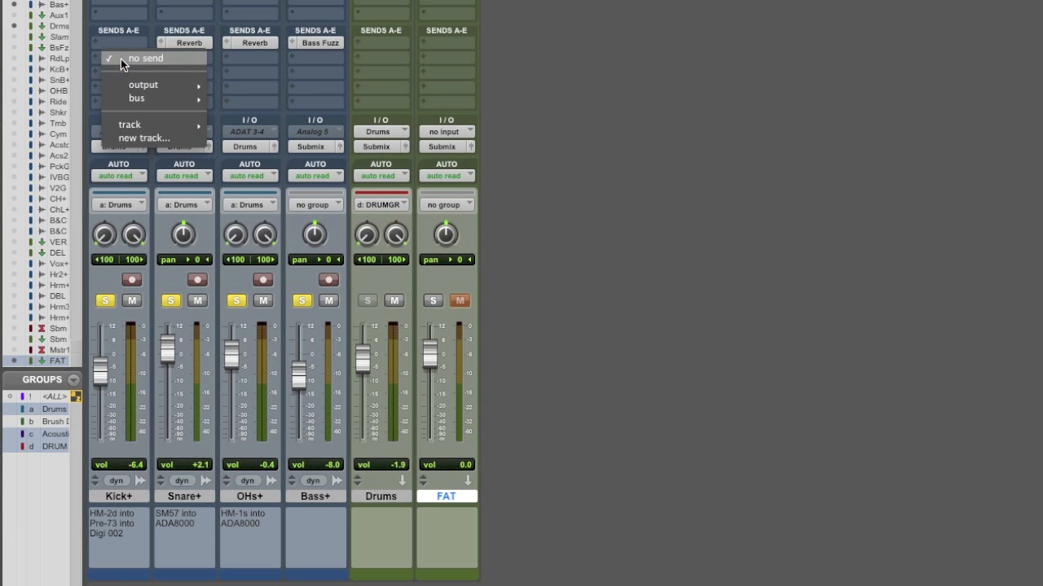
{"action": "mouse_move", "coordinate": [142, 124]}
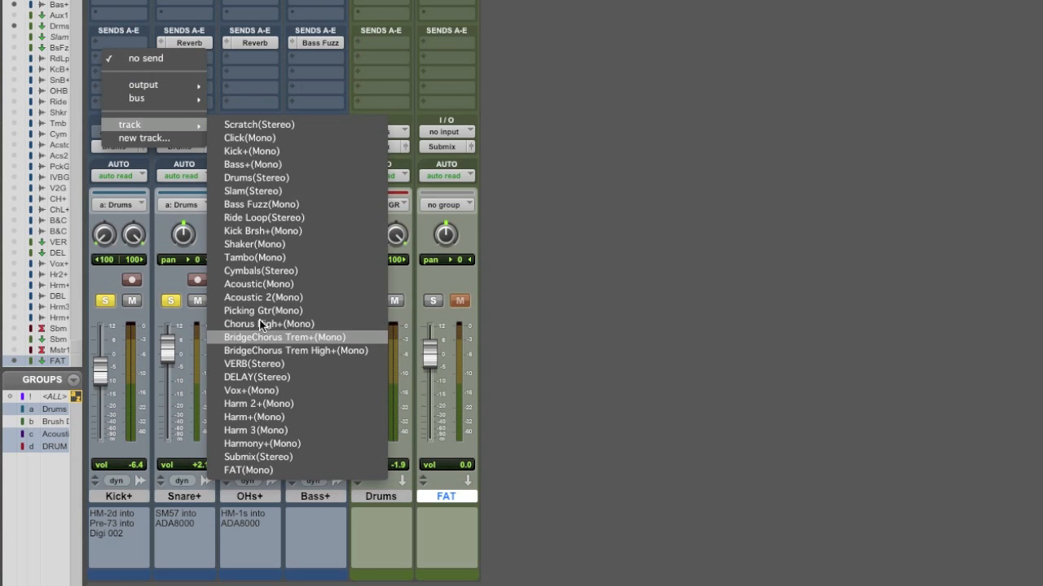
{"action": "left_click", "coordinate": [288, 471]}
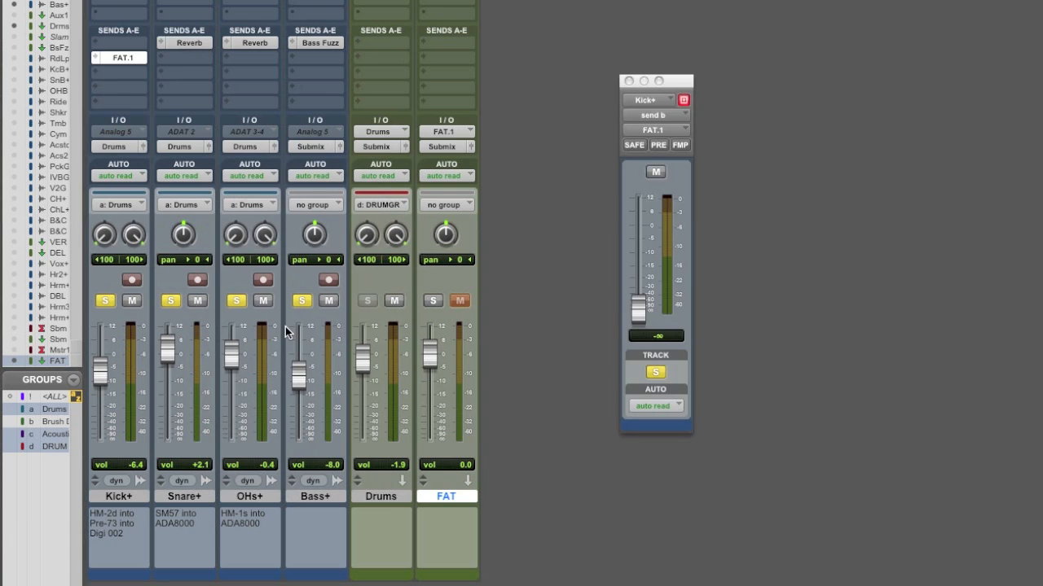
{"action": "left_click", "coordinate": [660, 145]}
{"action": "left_click", "coordinate": [638, 304], "text": "alt"}
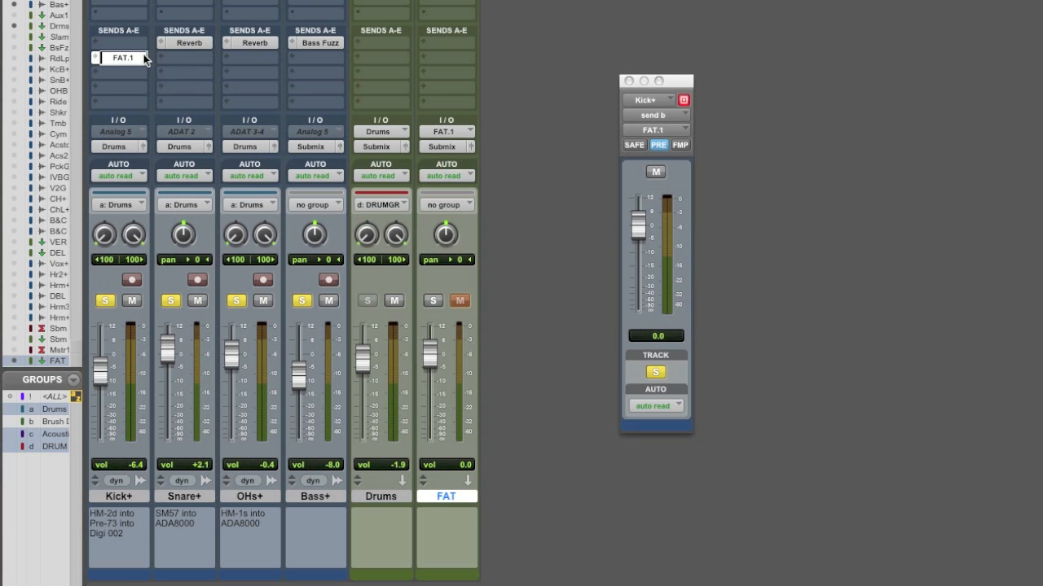
{"action": "left_click", "coordinate": [179, 59]}
{"action": "left_click", "coordinate": [297, 55]}
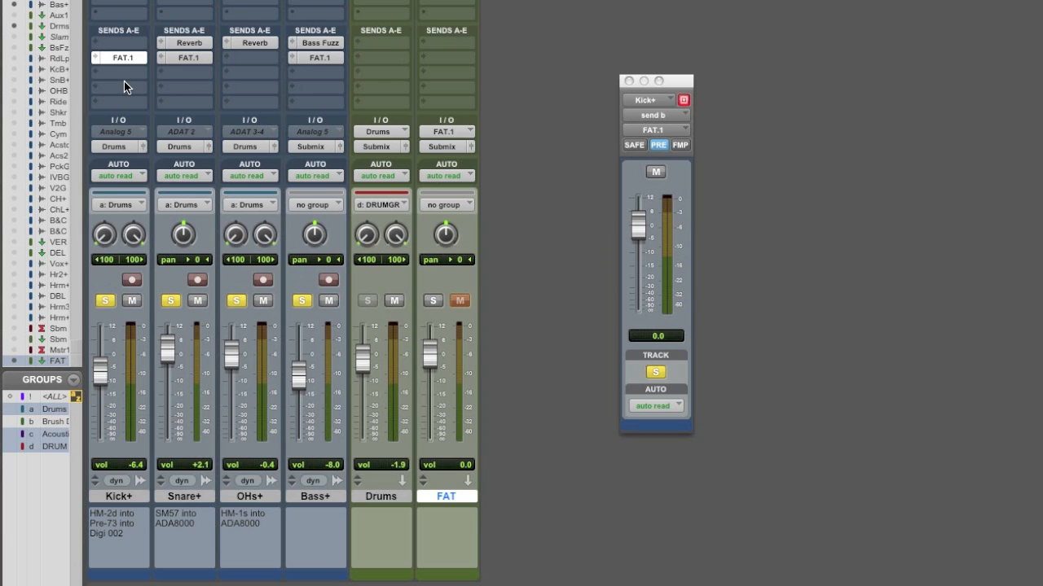
Solo only the FAT track, unsoloing the drum and bass tracks, and lower its fader to -6.2 dB.
{"action": "left_click", "coordinate": [434, 300]}
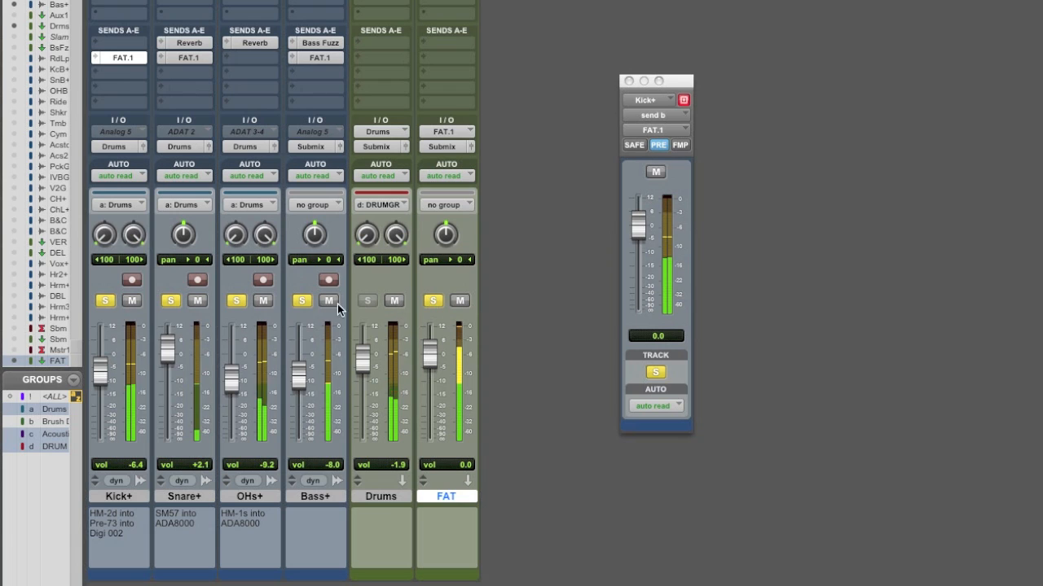
{"action": "left_click", "coordinate": [302, 301]}
{"action": "left_click", "coordinate": [235, 301]}
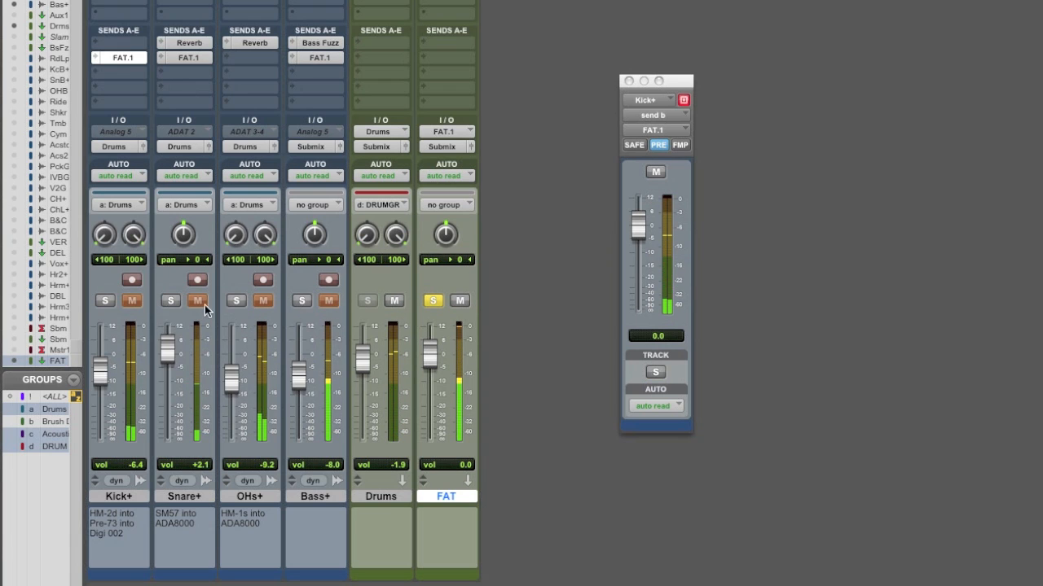
{"action": "mouse_move", "coordinate": [431, 356]}
{"action": "left_mouse_down"}
{"action": "mouse_move", "coordinate": [429, 418]}
{"action": "mouse_move", "coordinate": [428, 344]}
{"action": "mouse_move", "coordinate": [431, 401]}
{"action": "mouse_move", "coordinate": [428, 370]}
{"action": "left_mouse_up"}
{"action": "left_click", "coordinate": [458, 326]}
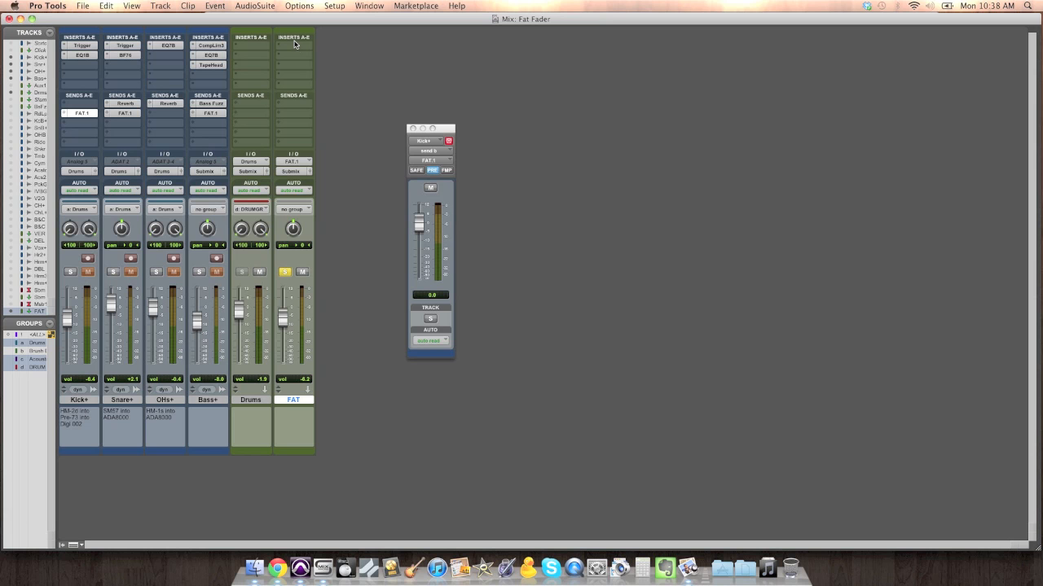
Insert the mono bombfactory BF76 dynamics plug-in in the FAT track's first insert slot.
{"action": "left_click", "coordinate": [446, 0]}
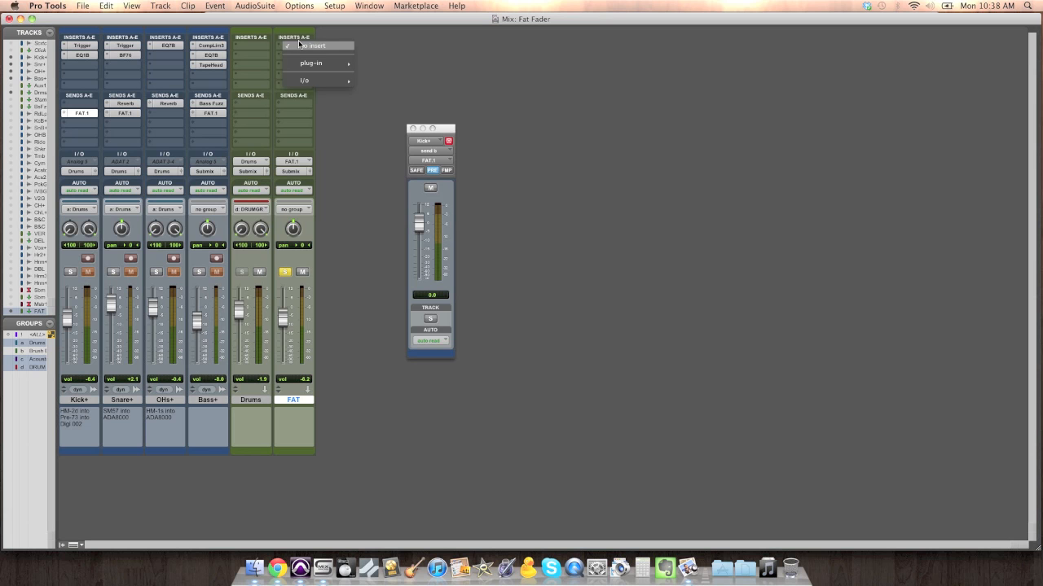
{"action": "mouse_move", "coordinate": [521, 0]}
{"action": "mouse_move", "coordinate": [403, 72]}
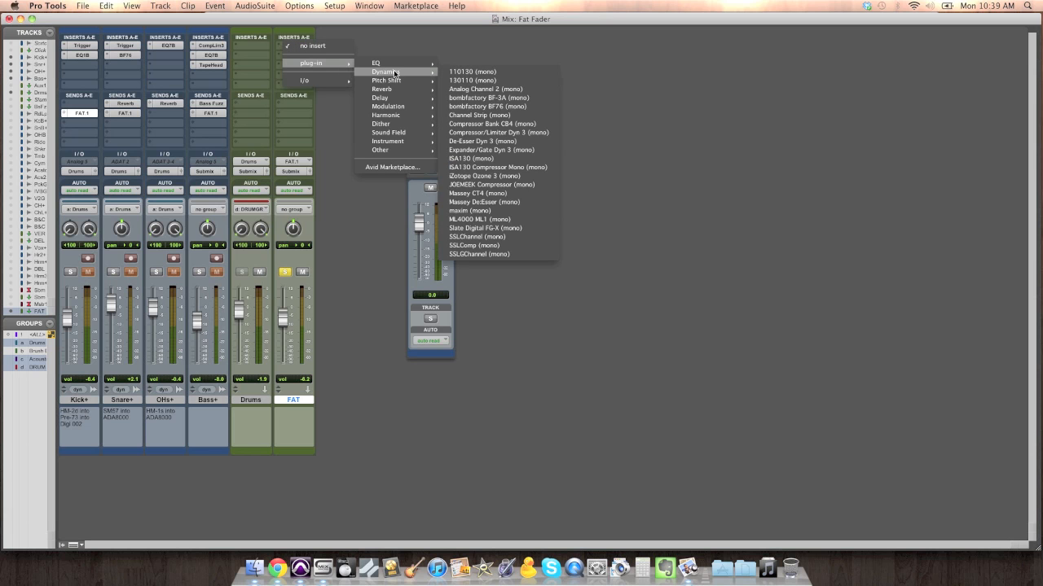
{"action": "left_click", "coordinate": [480, 106]}
{"action": "left_click_drag", "start_coordinate": [431, 43], "coordinate": [500, 64]}
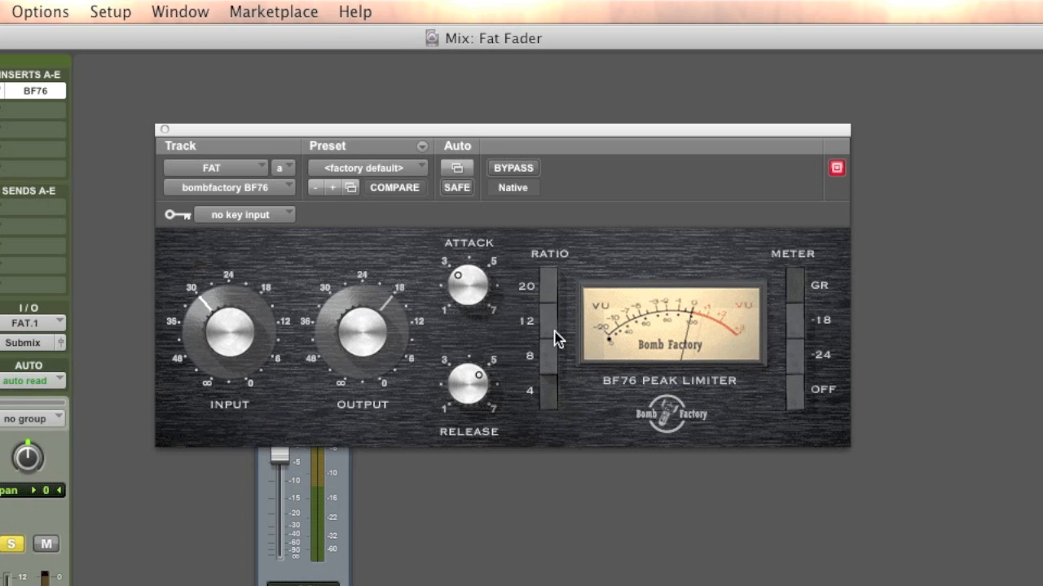
Engage all four BF76 ratios with attack 1, release 7 and output between 18 and 12, and compare the sound with the plug-in bypassed.
{"action": "left_click", "coordinate": [554, 324]}
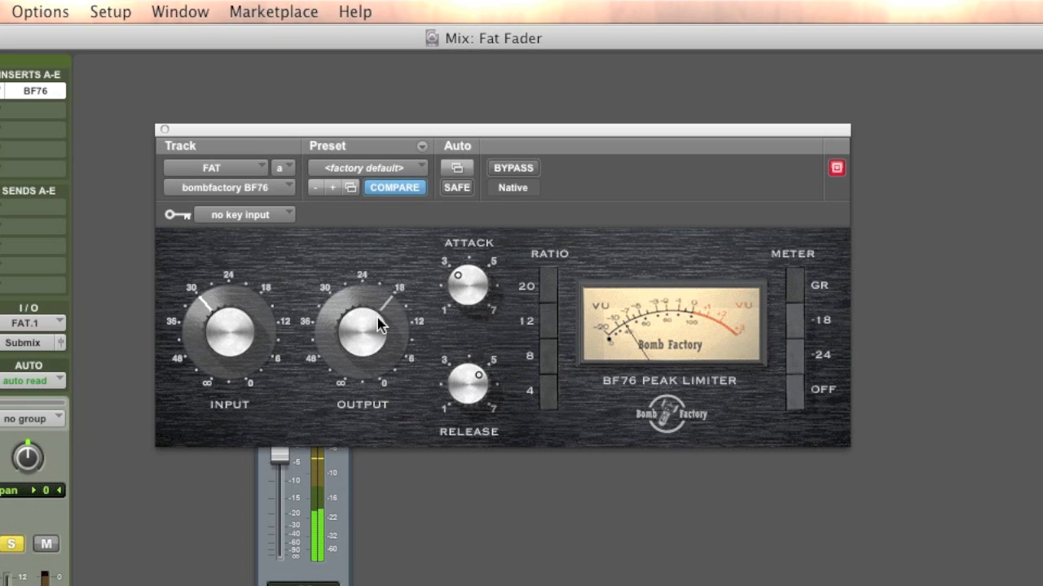
{"action": "left_click_drag", "start_coordinate": [465, 277], "coordinate": [465, 332]}
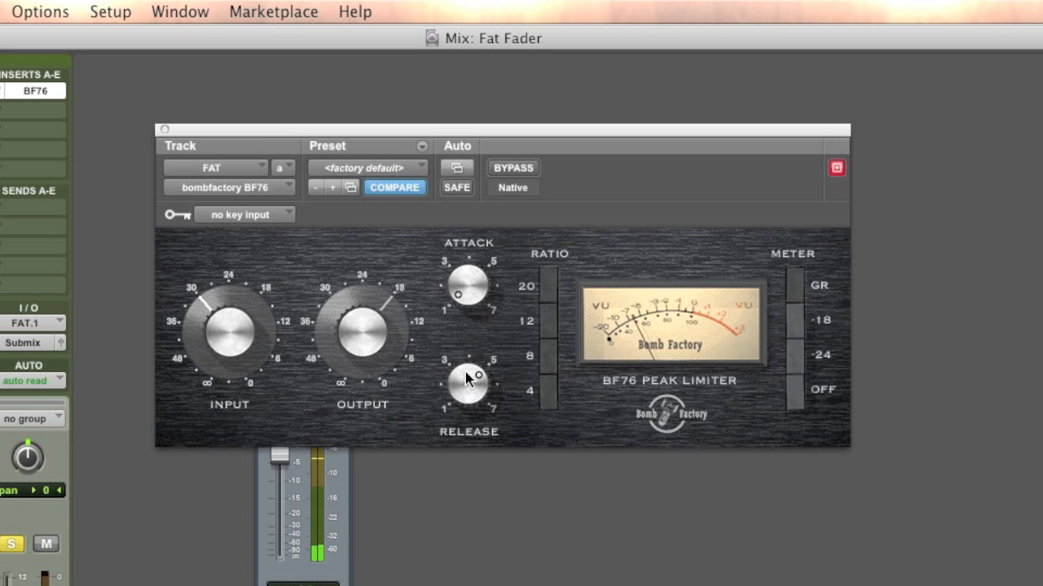
{"action": "left_click_drag", "start_coordinate": [473, 379], "coordinate": [477, 380]}
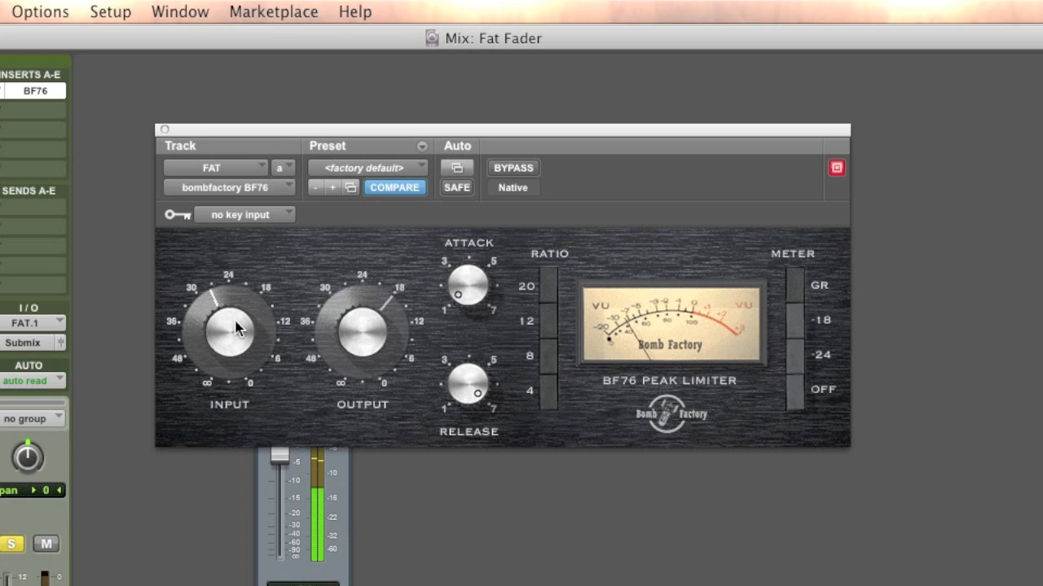
{"action": "left_click_drag", "start_coordinate": [371, 324], "coordinate": [371, 313]}
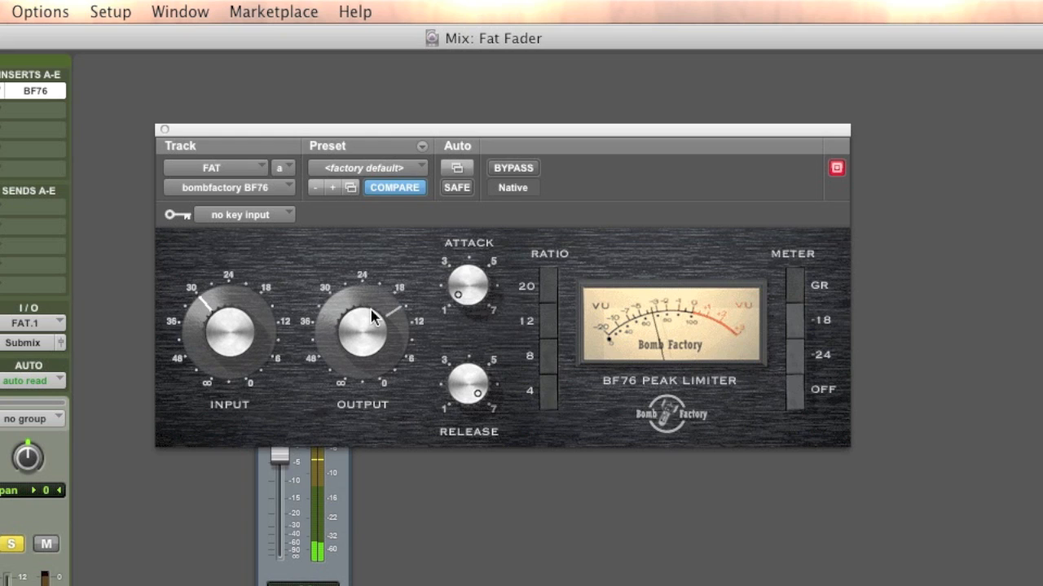
{"action": "left_click", "coordinate": [510, 173]}
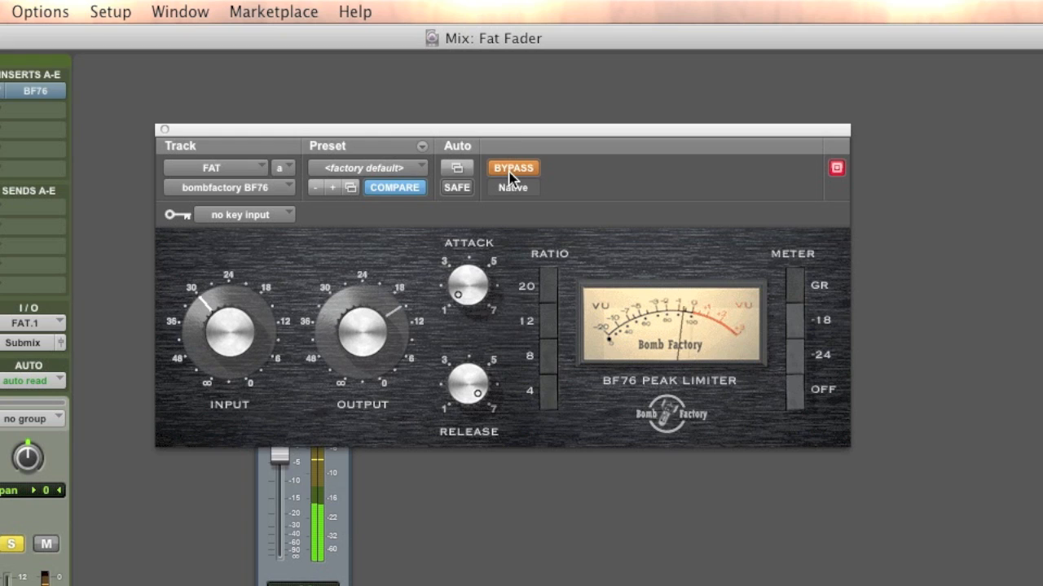
{"action": "left_click", "coordinate": [513, 168]}
Try the BF76 with attack at 7 and release at 1, and restore the previous settings.
{"action": "left_click_drag", "start_coordinate": [463, 286], "coordinate": [477, 103]}
{"action": "left_click_drag", "start_coordinate": [469, 405], "coordinate": [478, 454]}
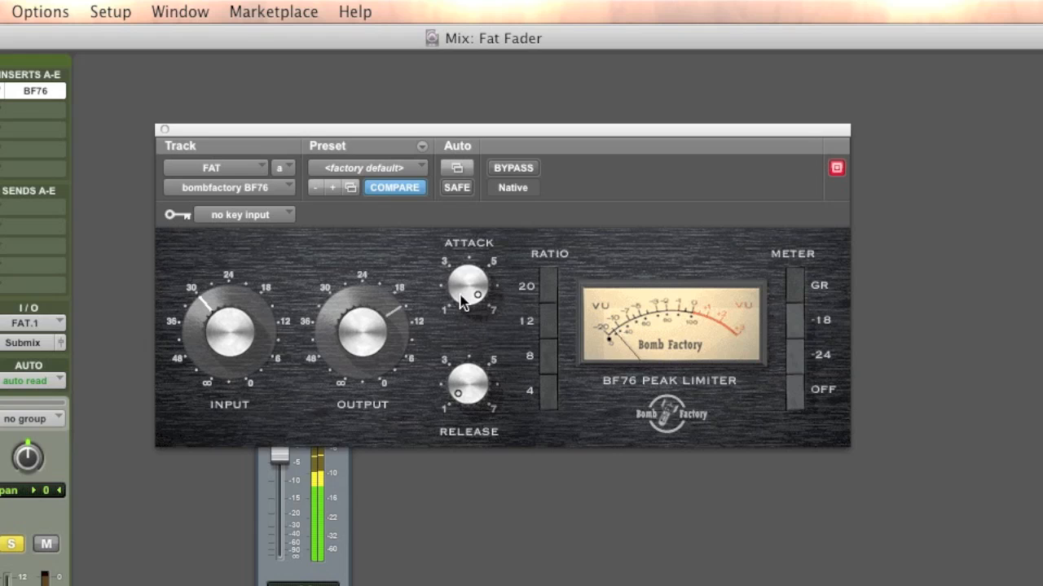
{"action": "left_click_drag", "start_coordinate": [468, 406], "coordinate": [490, 139]}
Raise the BF76 input to about 24 and close the plug-in window.
{"action": "left_click_drag", "start_coordinate": [259, 308], "coordinate": [240, 302]}
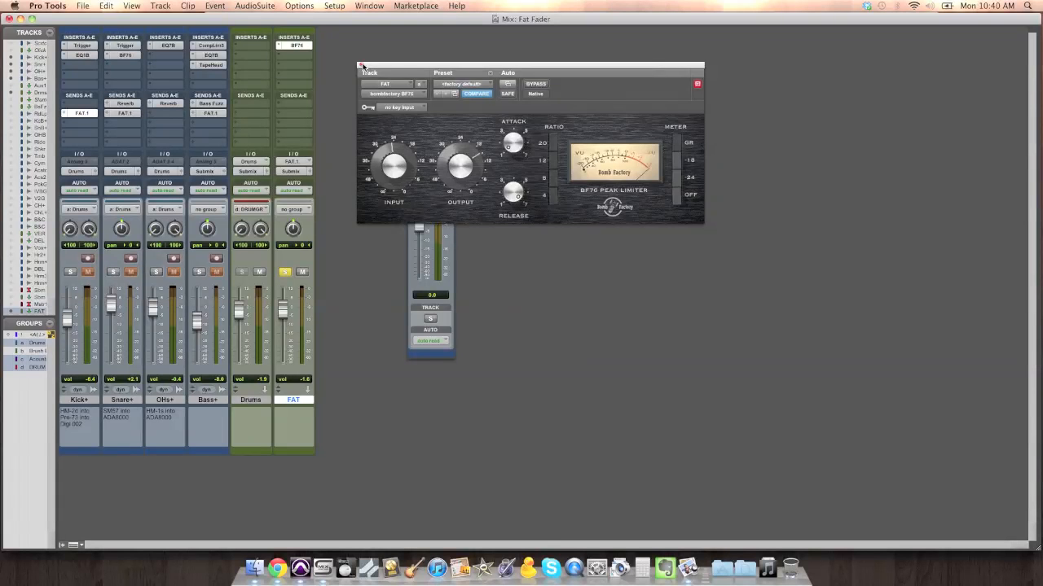
{"action": "left_click", "coordinate": [164, 130]}
Solo the drum and bass tracks, blend the FAT fader up from silence to -10.4 dB, and compare with FAT out of the mix.
{"action": "left_click_drag", "start_coordinate": [282, 308], "coordinate": [285, 384]}
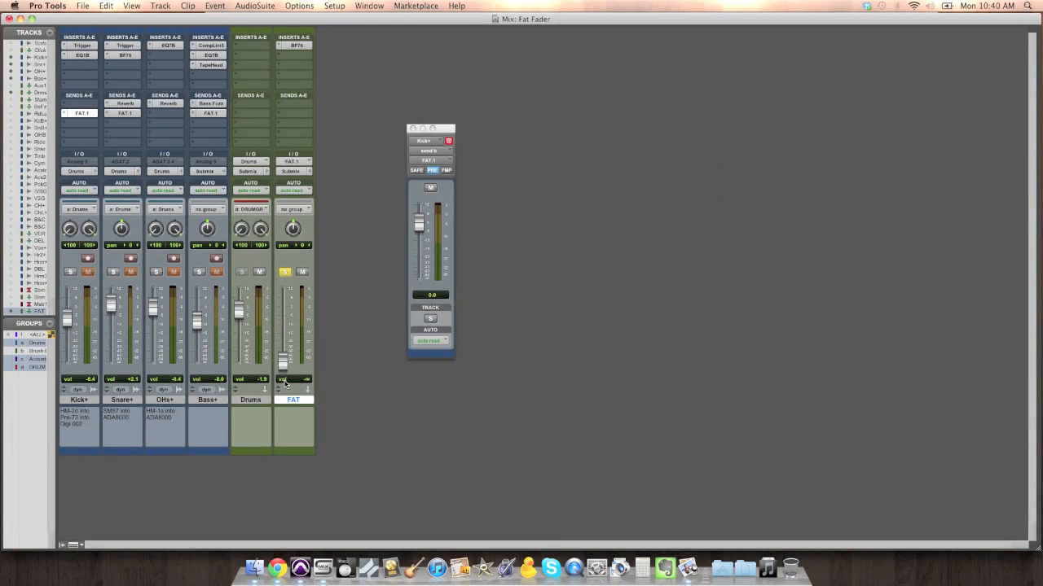
{"action": "left_click", "coordinate": [71, 272]}
{"action": "left_click", "coordinate": [199, 272]}
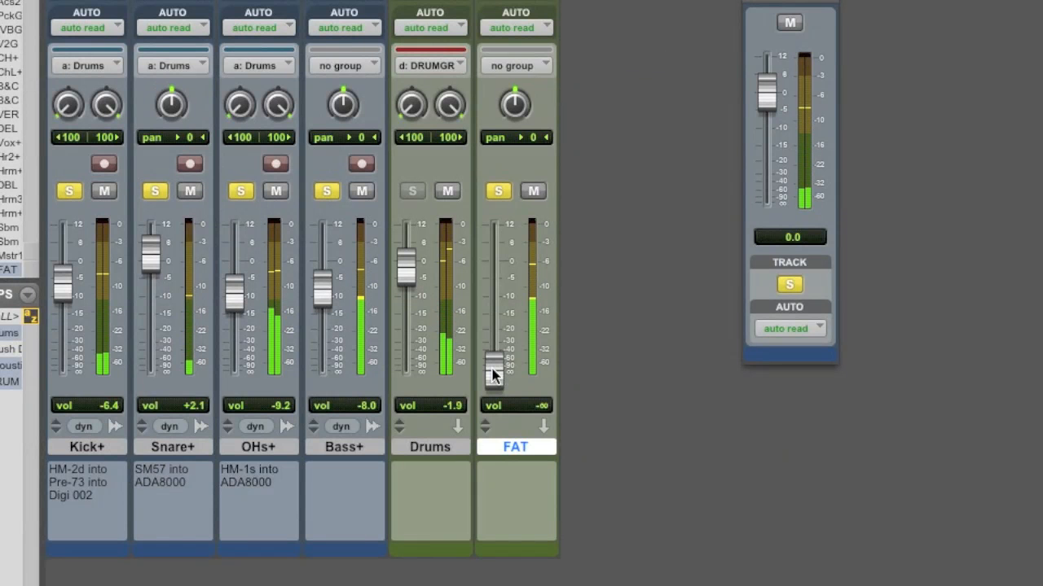
{"action": "left_click_drag", "start_coordinate": [493, 375], "coordinate": [495, 302]}
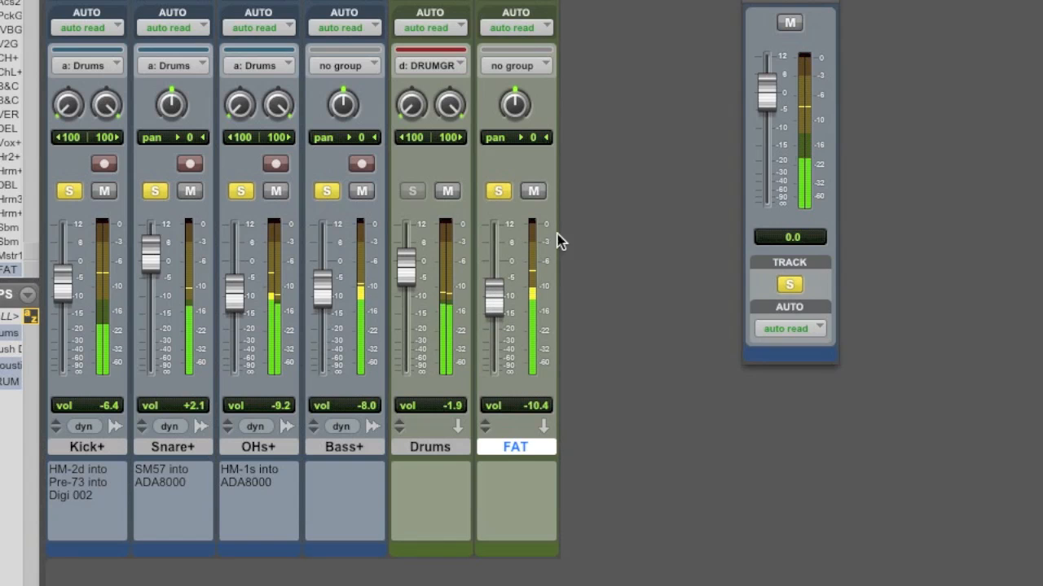
{"action": "left_click", "coordinate": [499, 193]}
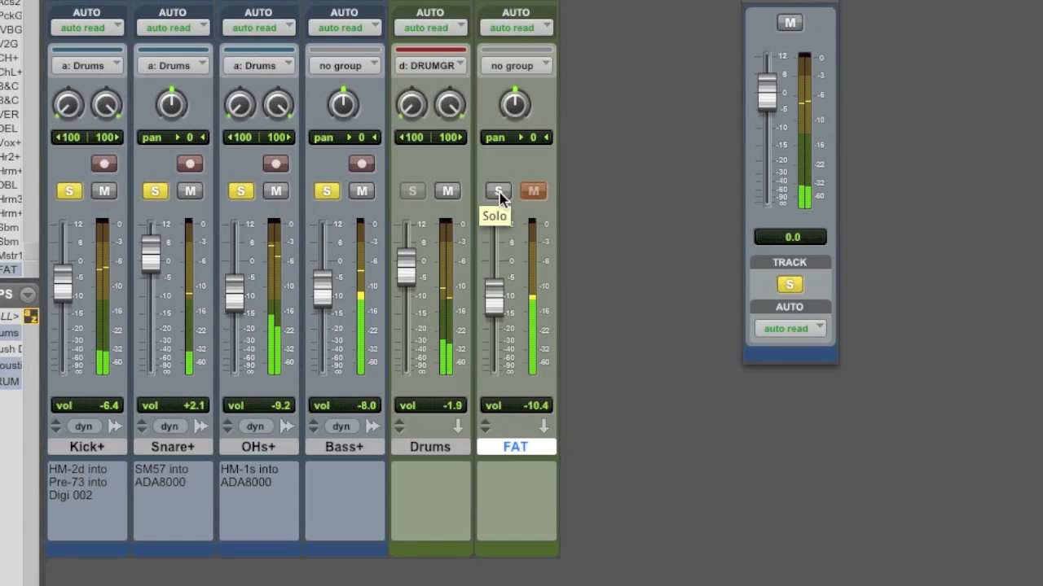
{"action": "left_click", "coordinate": [499, 192]}
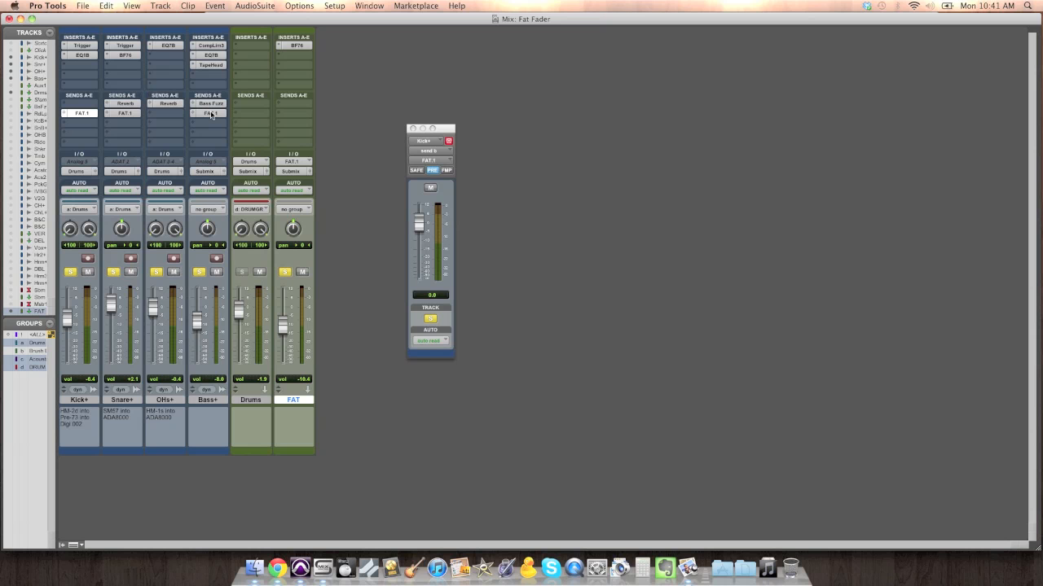
Lower the level of the Bass+ send to FAT slightly and close the send window.
{"action": "left_click", "coordinate": [210, 113]}
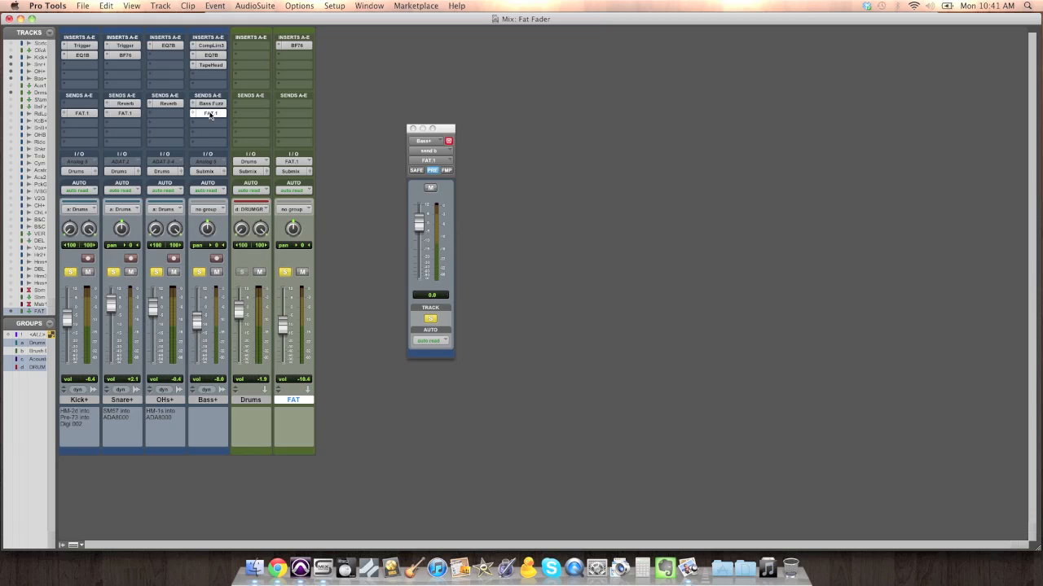
{"action": "left_click_drag", "start_coordinate": [420, 222], "coordinate": [420, 233]}
{"action": "left_click", "coordinate": [411, 129]}
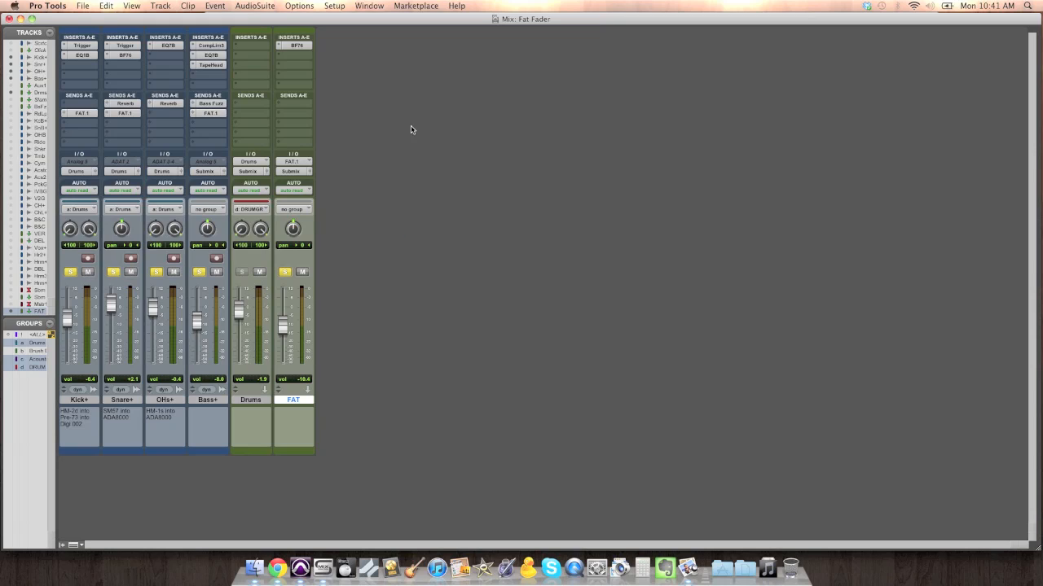
Clear all solos and raise the FAT fader to -8.9 dB, comparing the full mix with FAT muted and unmuted.
{"action": "left_click", "coordinate": [283, 272], "text": "alt"}
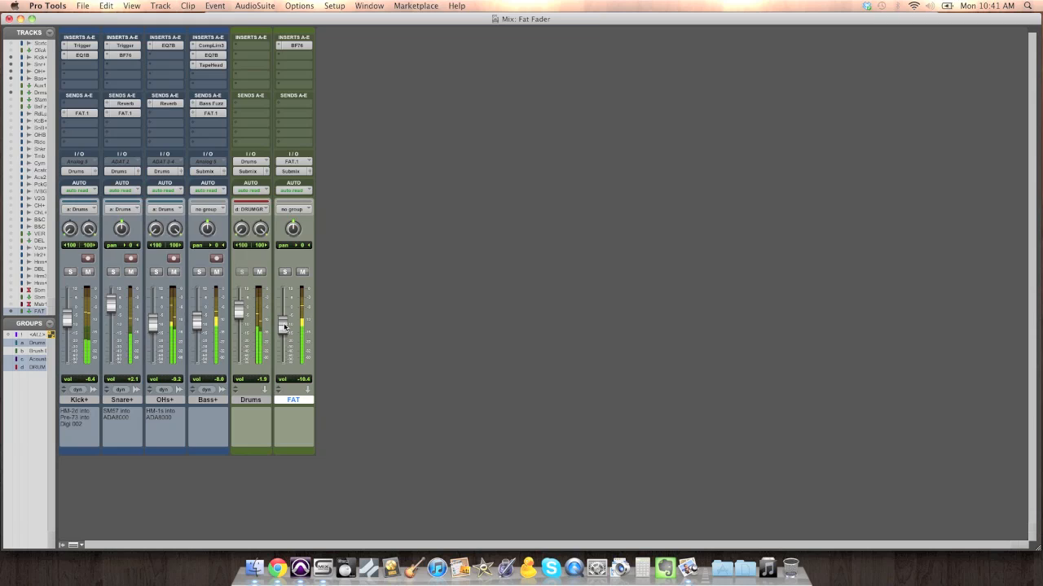
{"action": "left_click", "coordinate": [303, 272]}
{"action": "left_click", "coordinate": [303, 272]}
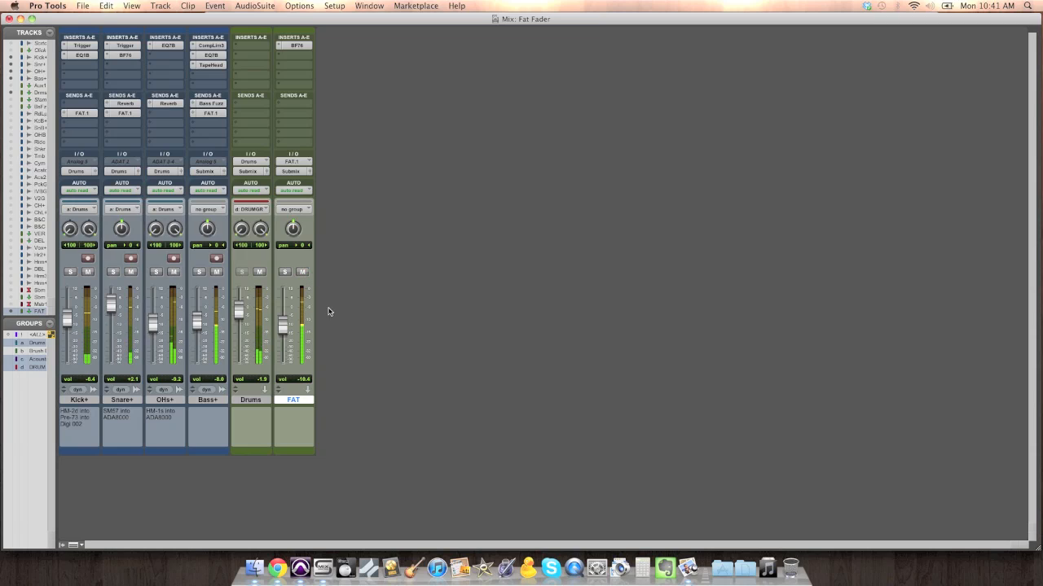
{"action": "left_click_drag", "start_coordinate": [285, 327], "coordinate": [285, 325]}
{"action": "left_click", "coordinate": [303, 274]}
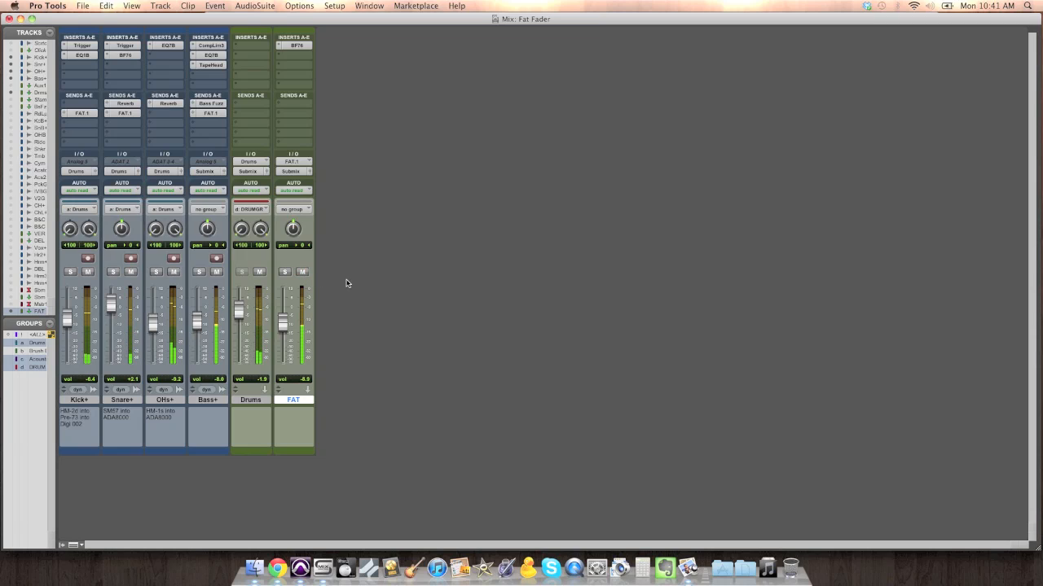